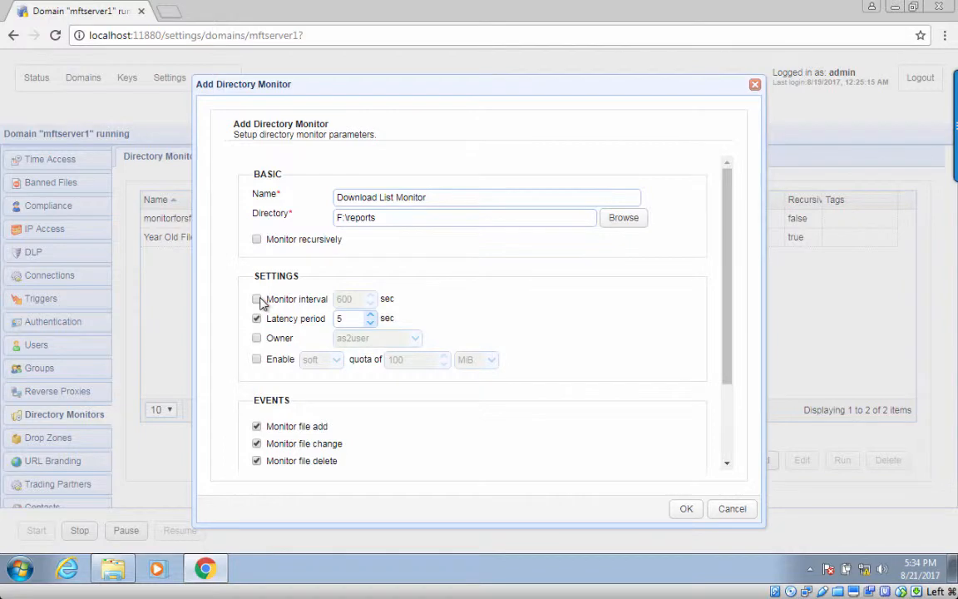
Limit the Download List Monitor to file-change events only, clearing add and delete, and save it.
scroll(261, 430, down, 3)
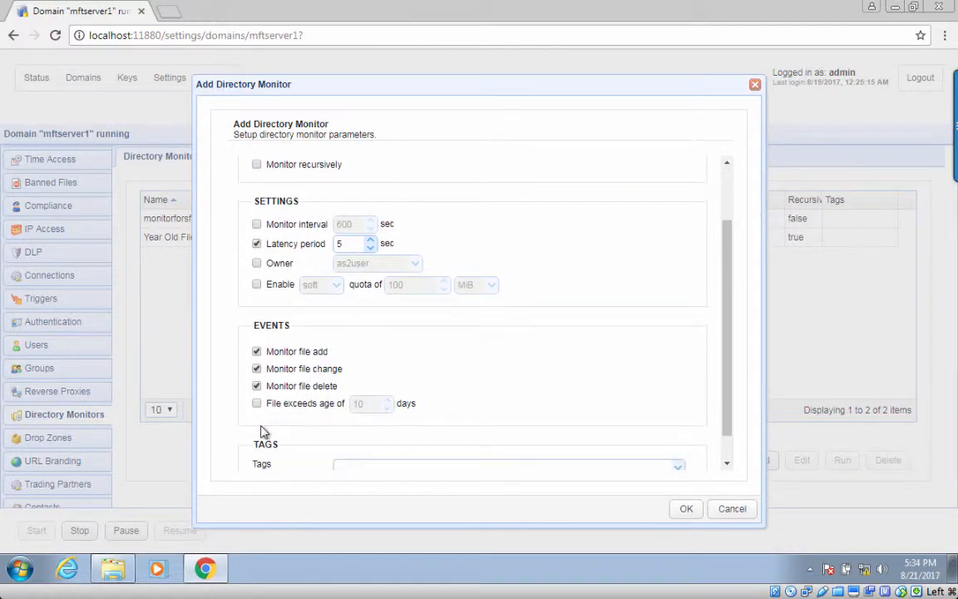
click(257, 352)
click(256, 369)
click(257, 386)
click(685, 510)
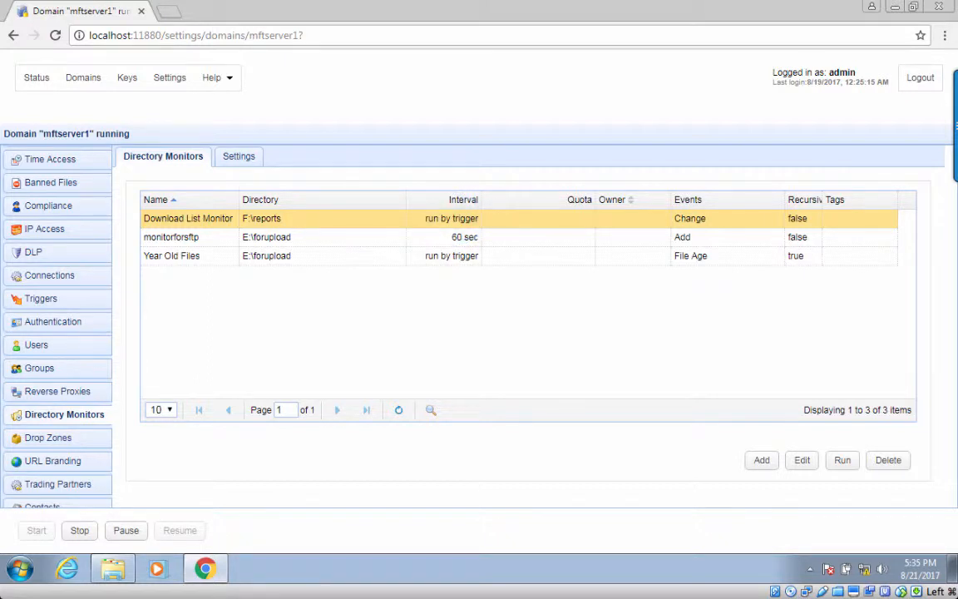
Create a trigger named 'Activate Download List Monitor' using the Current Time event.
click(71, 301)
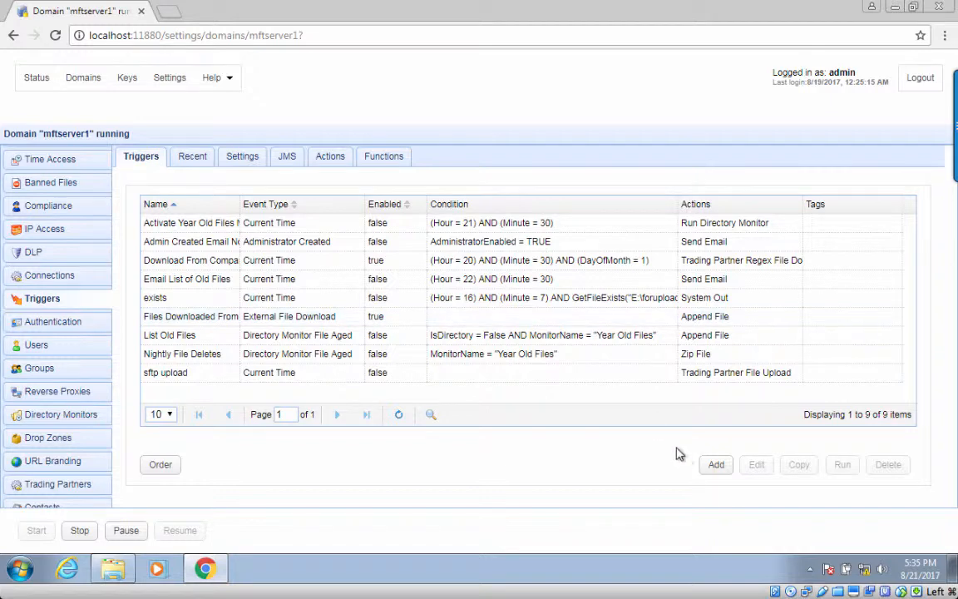
click(713, 463)
click(467, 227)
text(Activate)
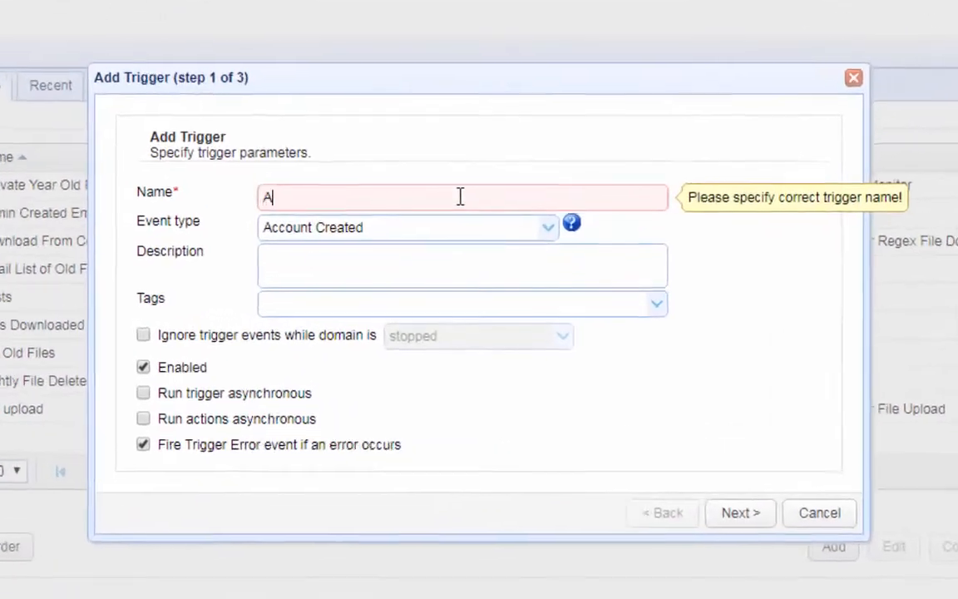
text( Download List)
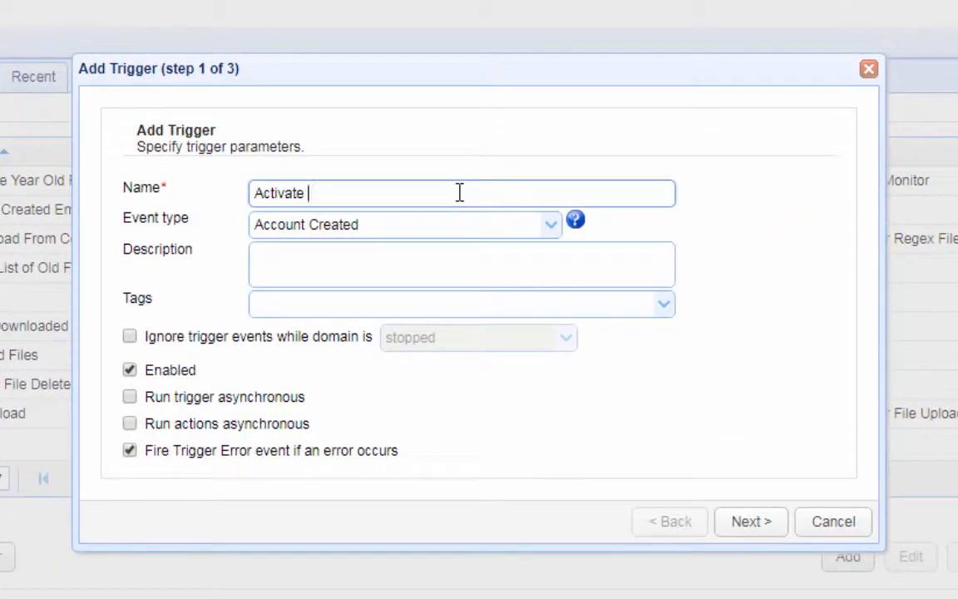
text( Monitor)
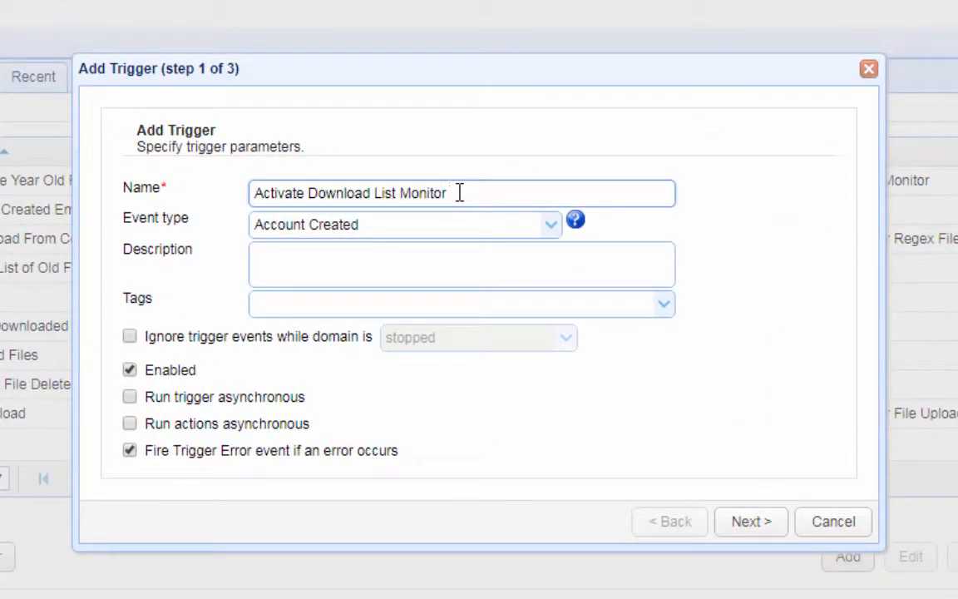
click(551, 227)
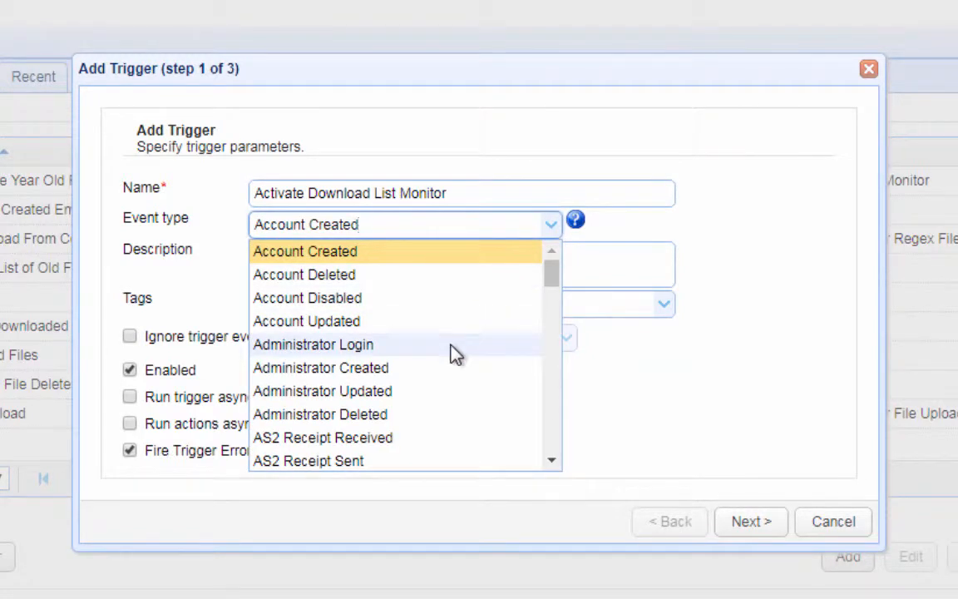
scroll(456, 353, down, 2)
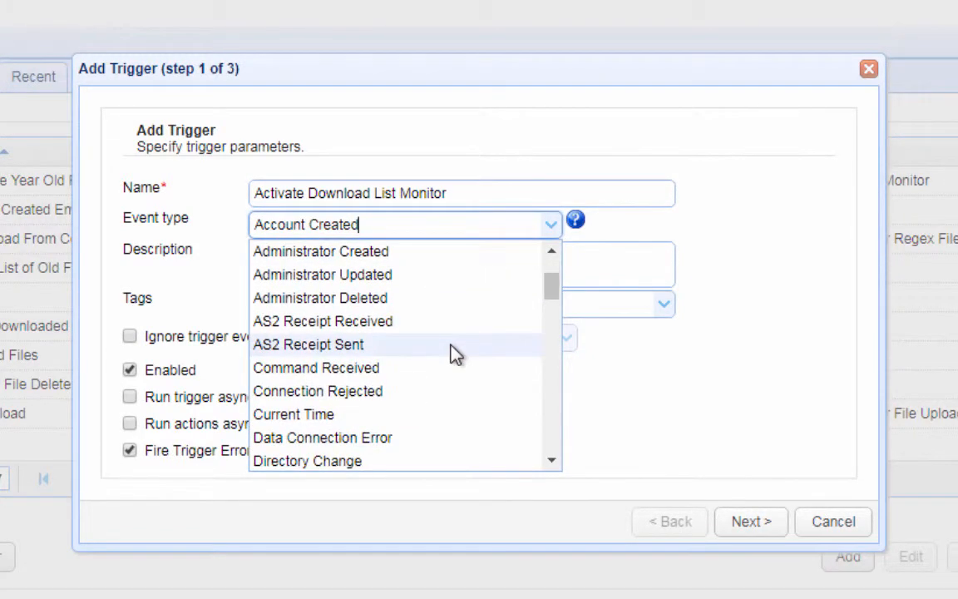
click(329, 421)
click(753, 524)
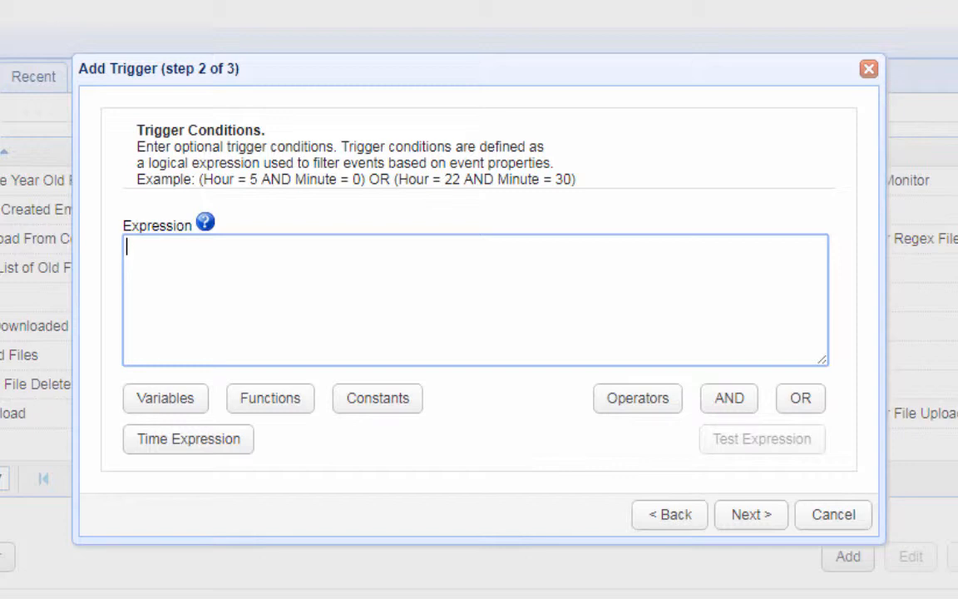
Set the trigger condition to Hour 8, Minute 30, DayOfMonth 2 via a time expression.
click(184, 455)
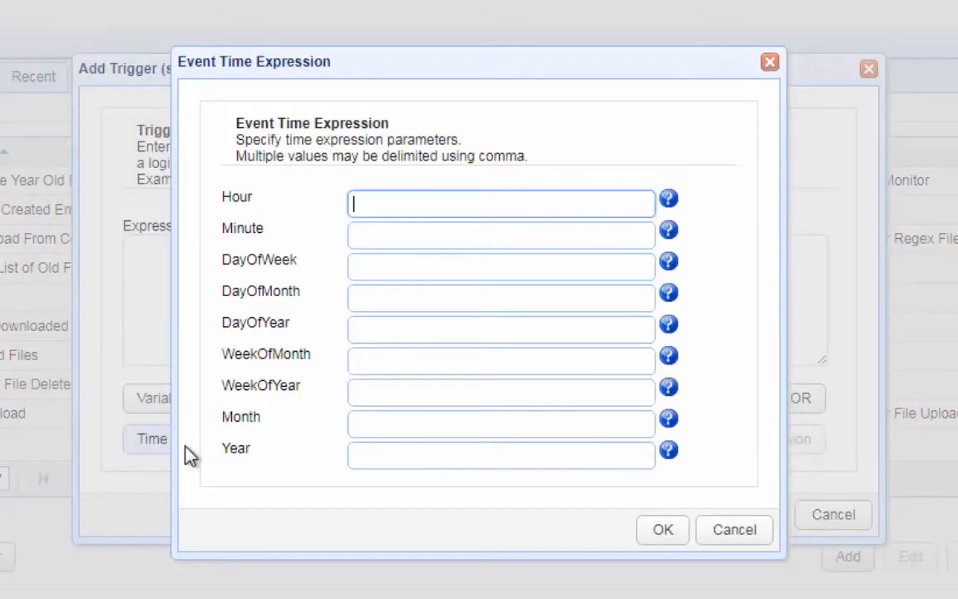
text(8)
click(386, 236)
text(30)
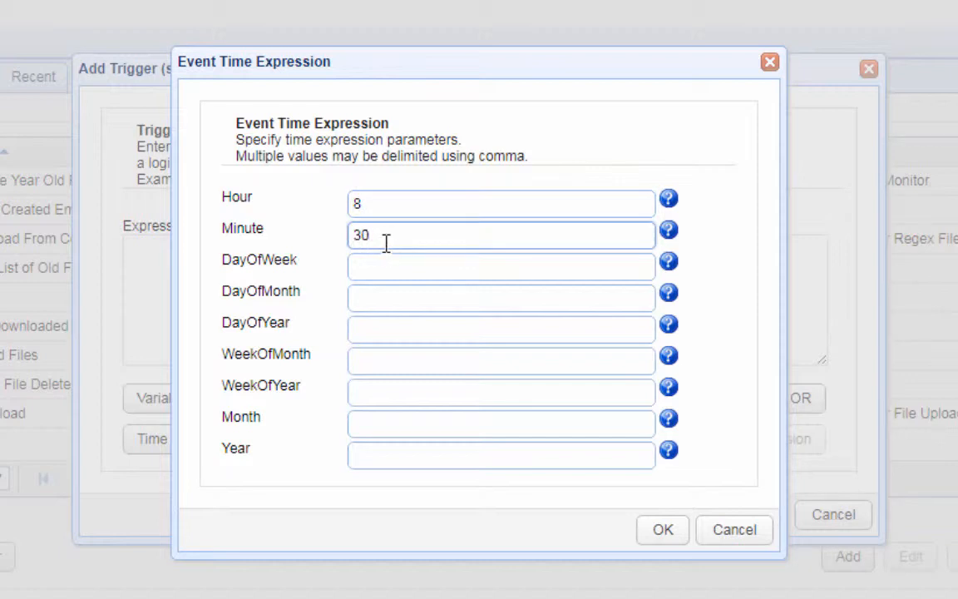
click(362, 297)
text(2)
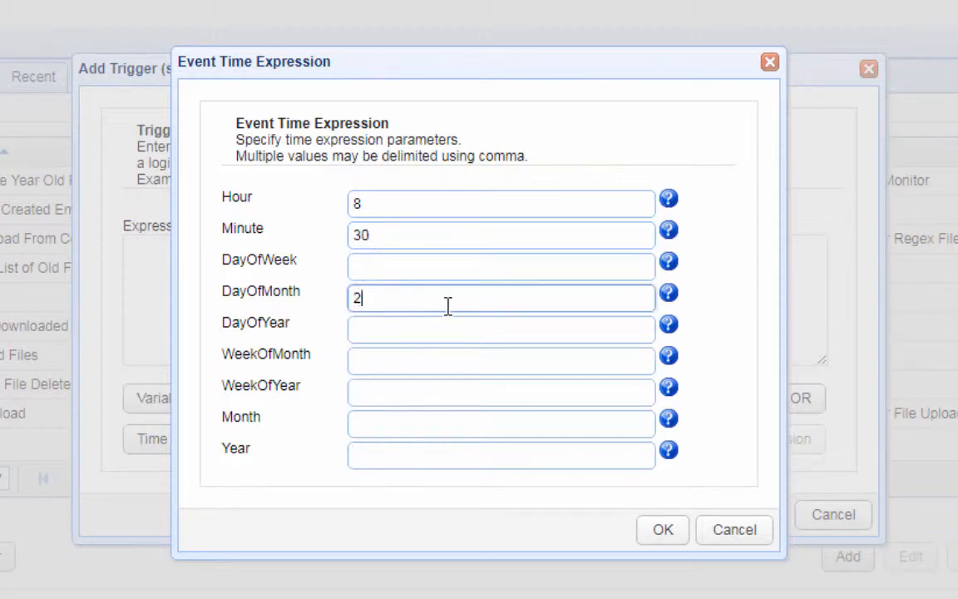
click(663, 530)
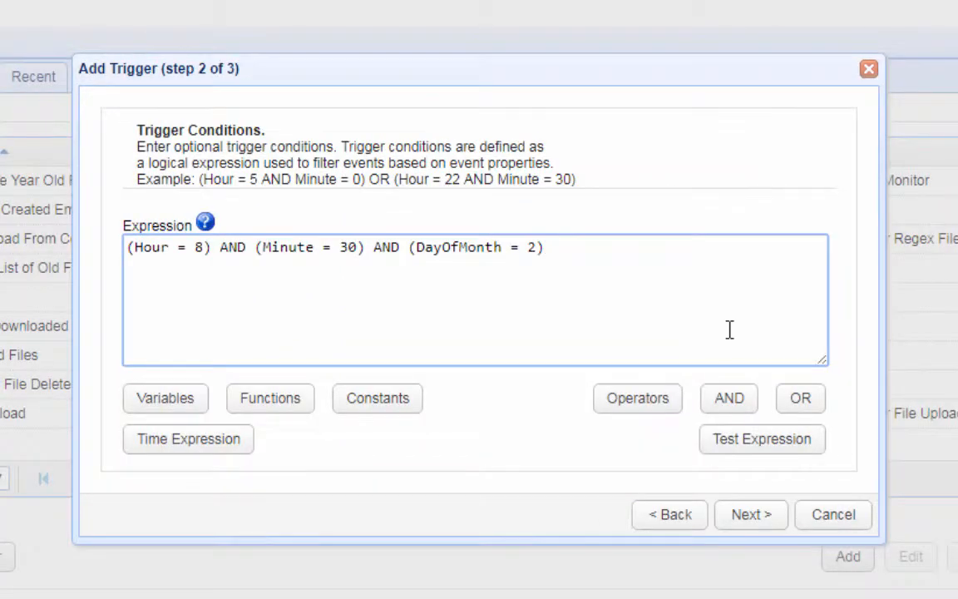
Add a Run Directory Monitor action for Download List Monitor and save the trigger.
click(751, 516)
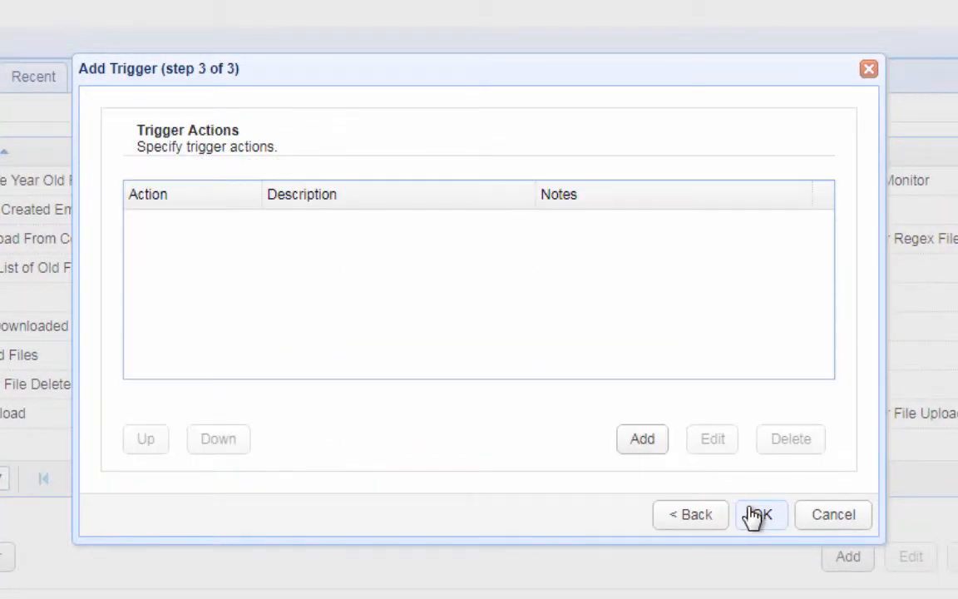
click(640, 440)
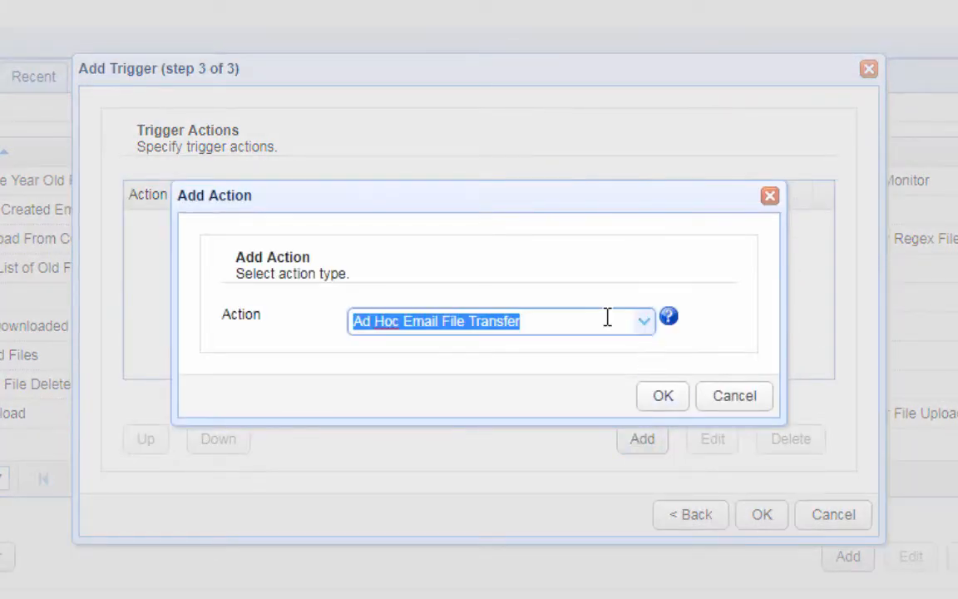
text(run)
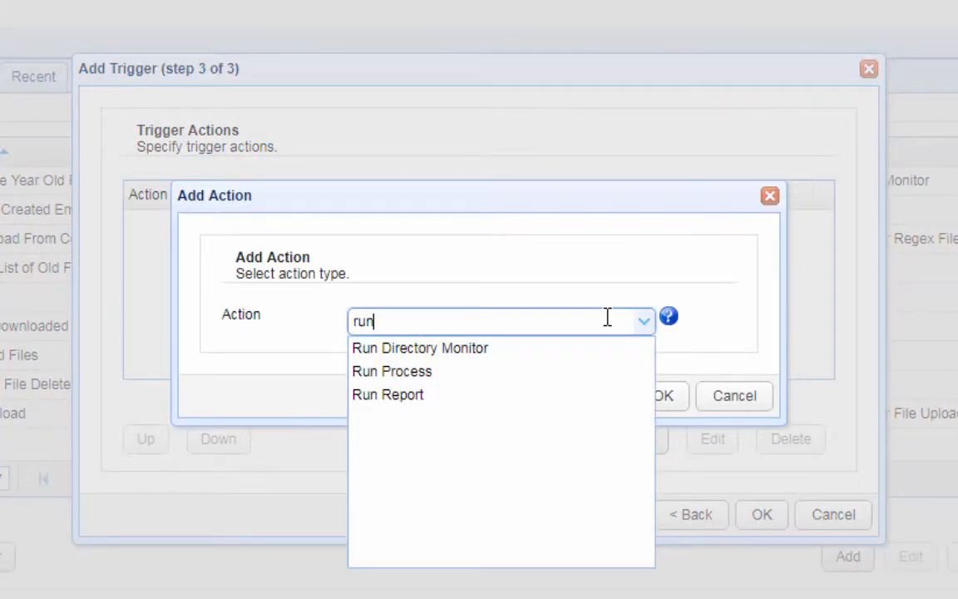
click(471, 357)
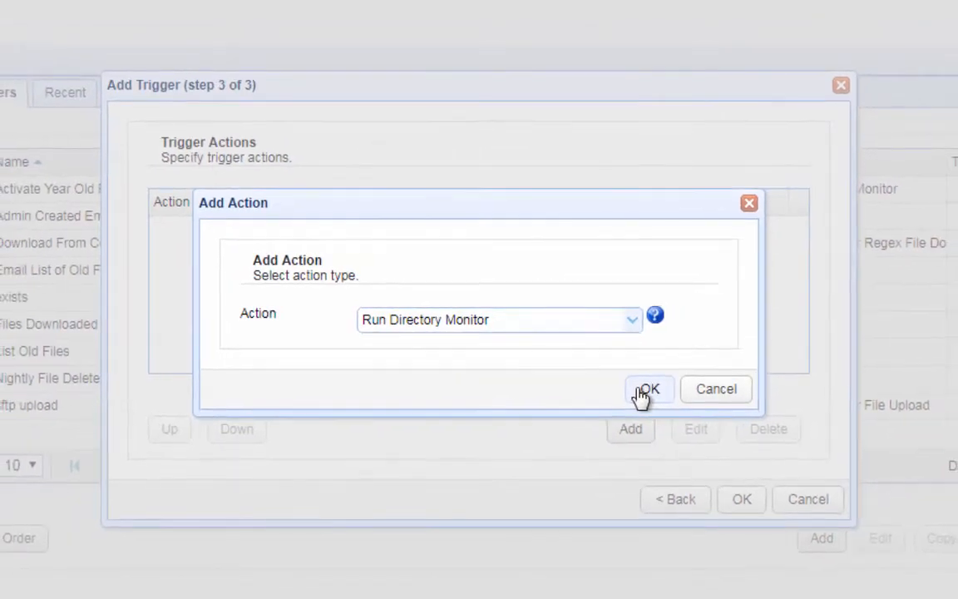
click(646, 391)
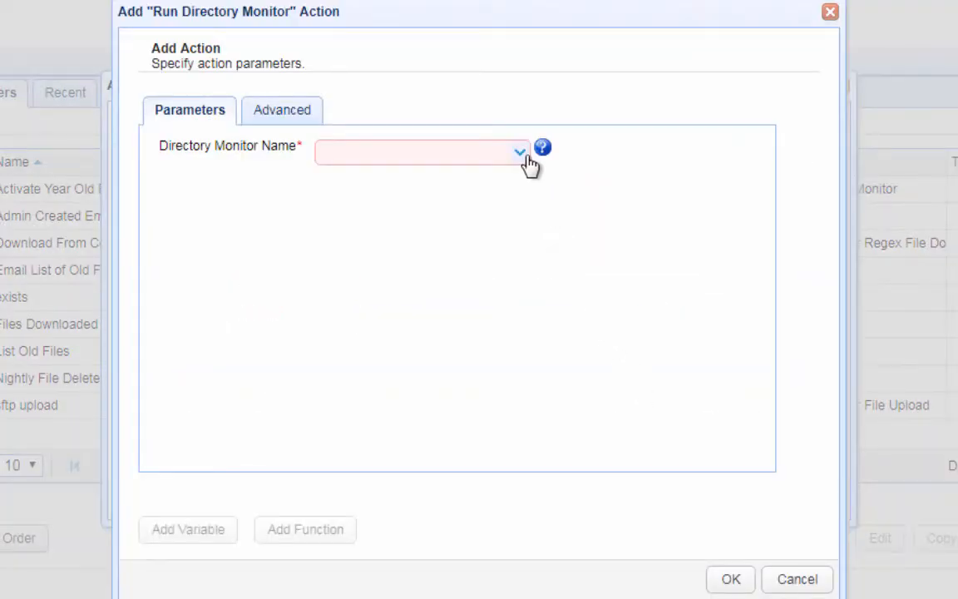
click(523, 153)
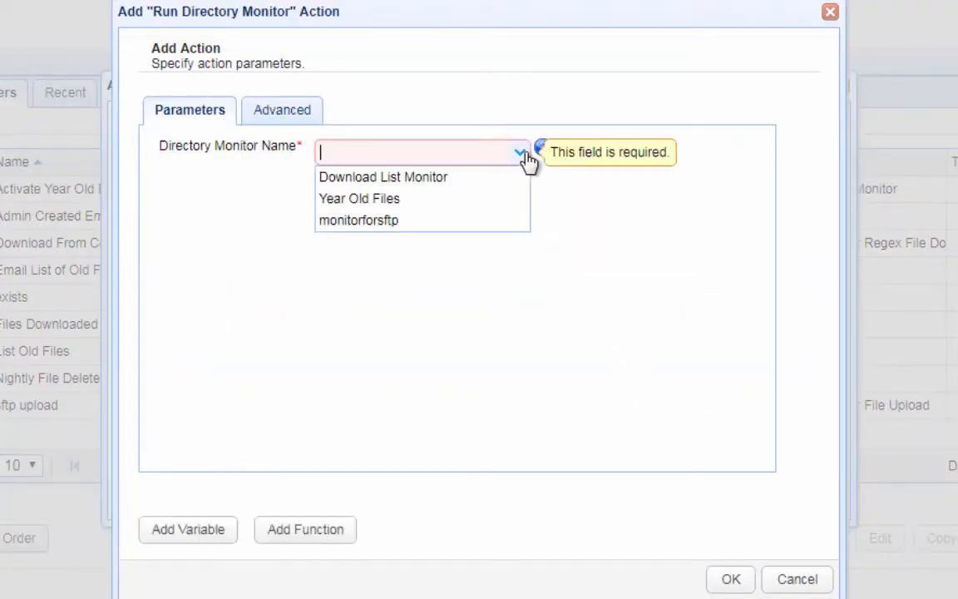
click(474, 177)
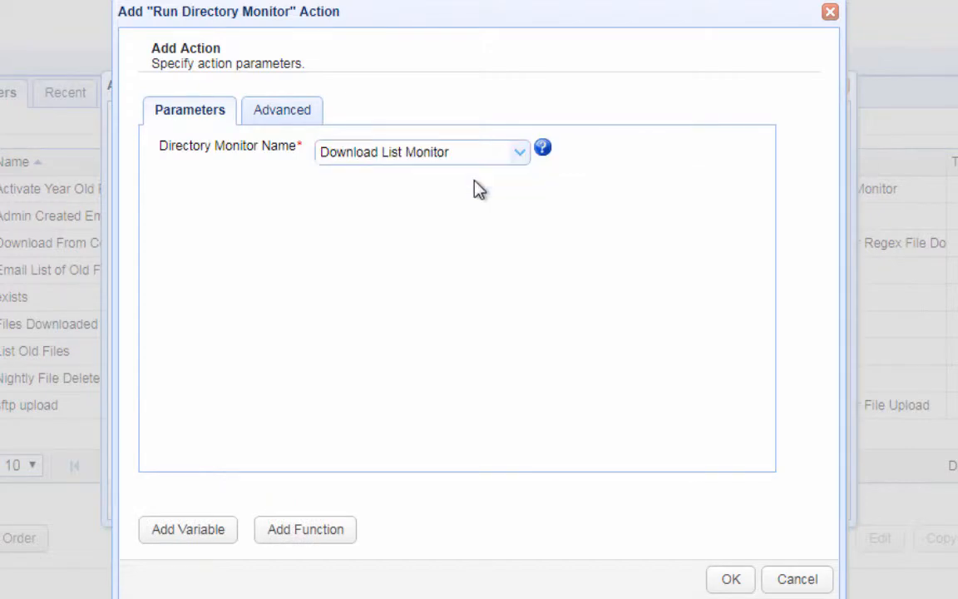
click(742, 581)
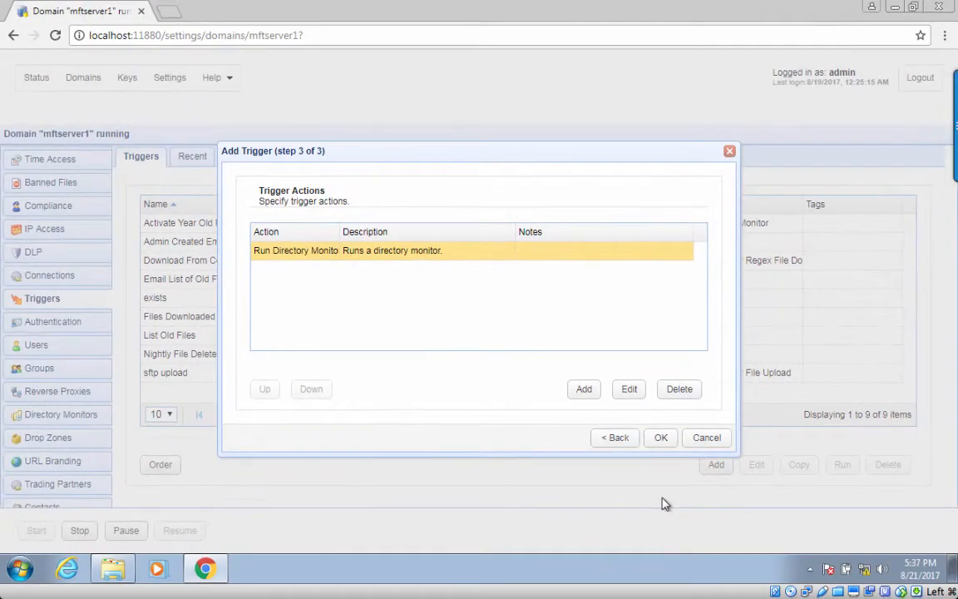
click(661, 437)
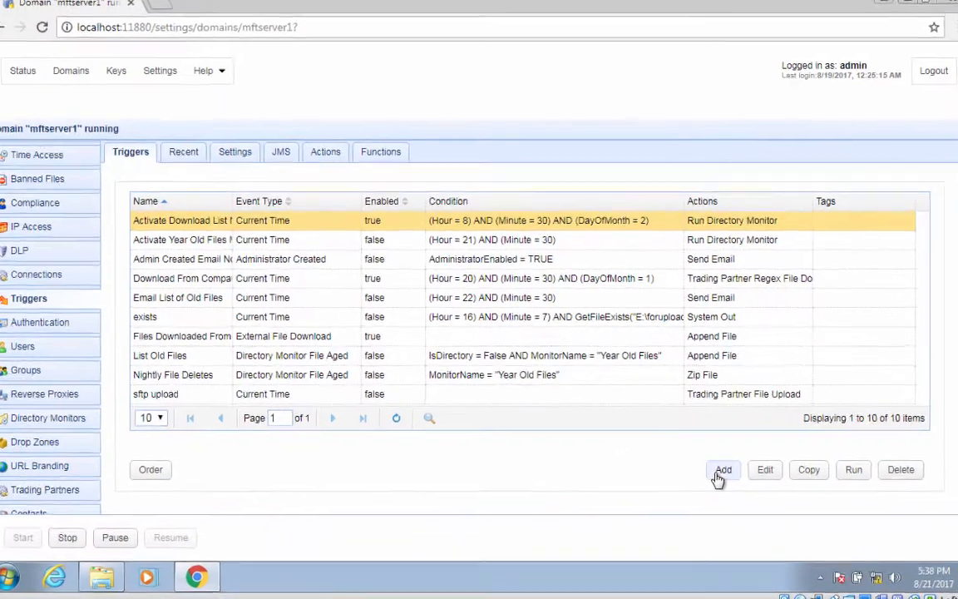
Create a trigger named 'Email Download List' with the Directory Monitor File Changed event.
click(711, 471)
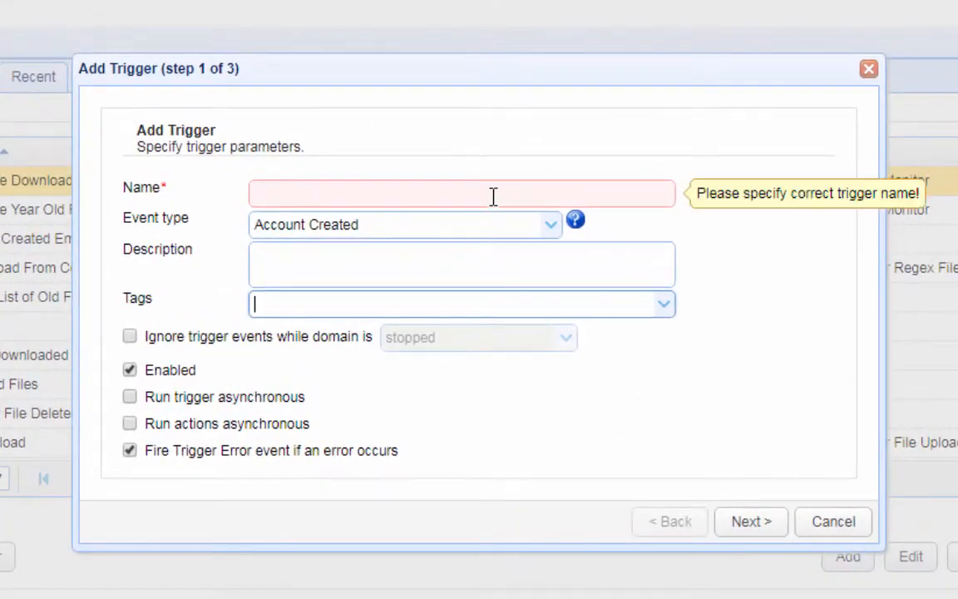
click(494, 195)
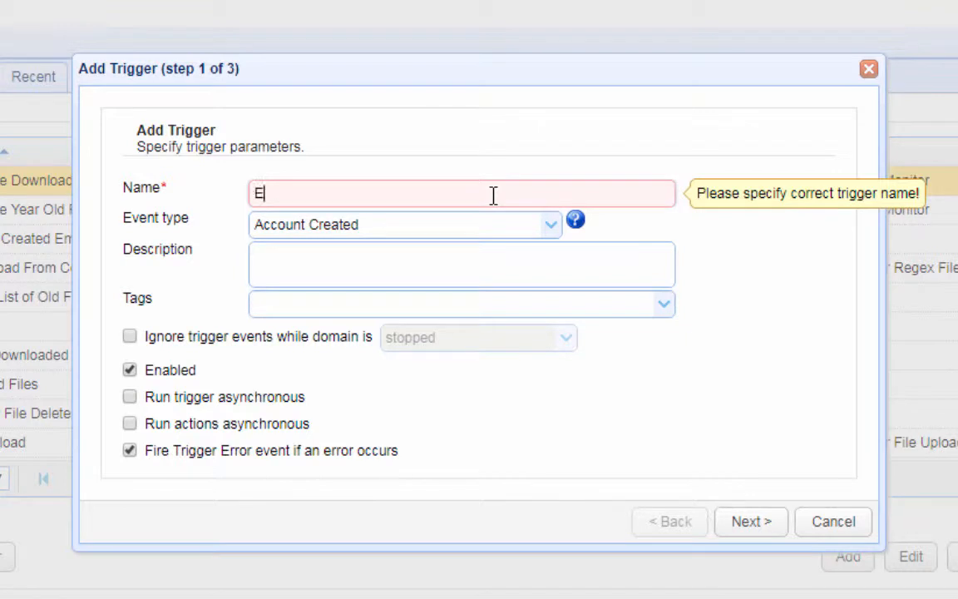
text(Email Download List)
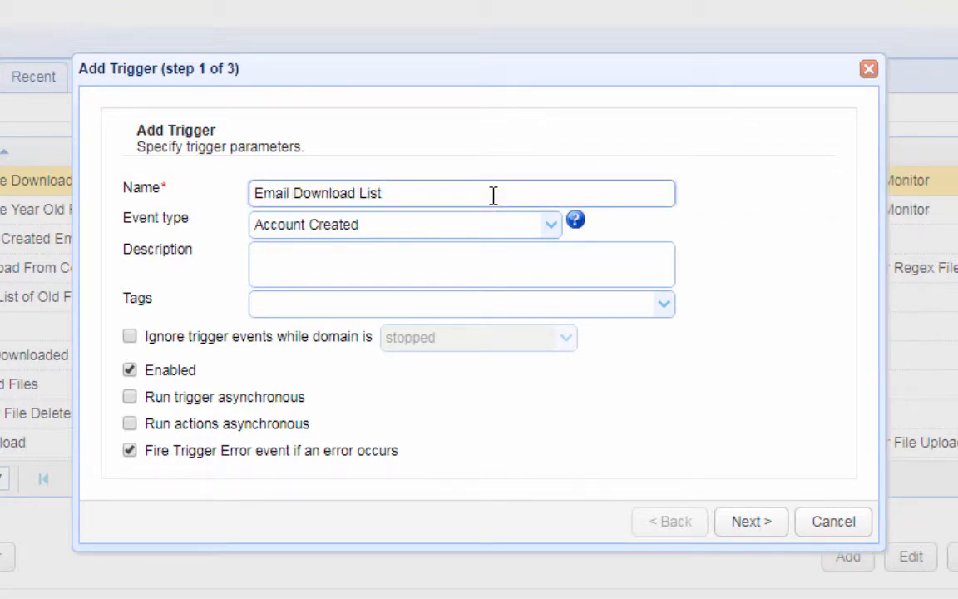
click(550, 227)
scroll(445, 349, down, 7)
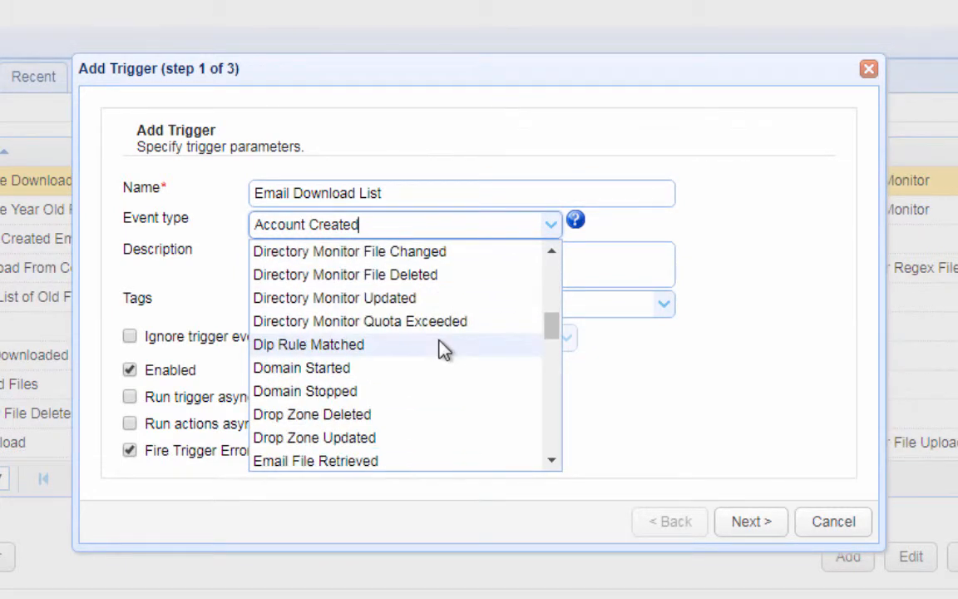
click(446, 255)
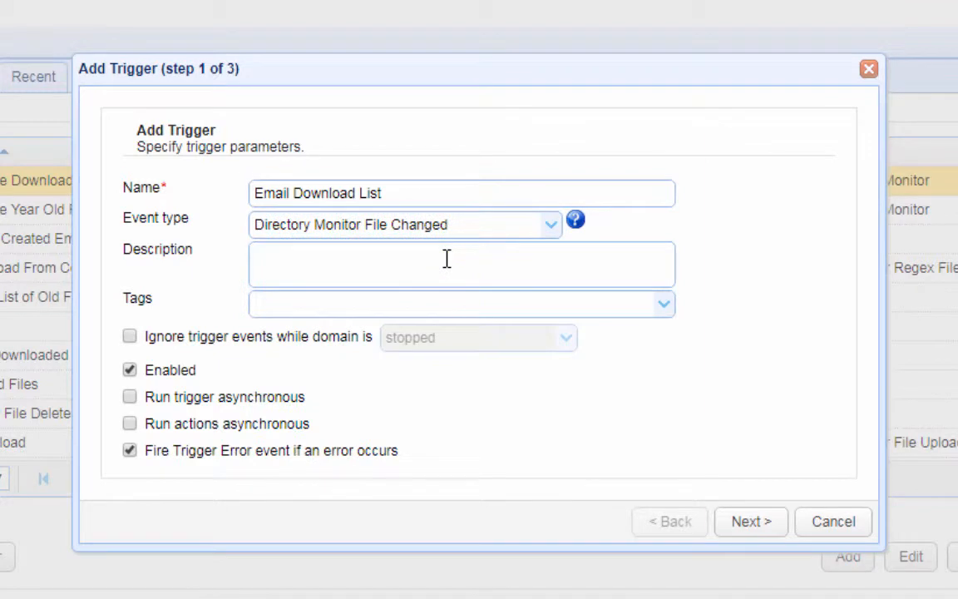
click(772, 532)
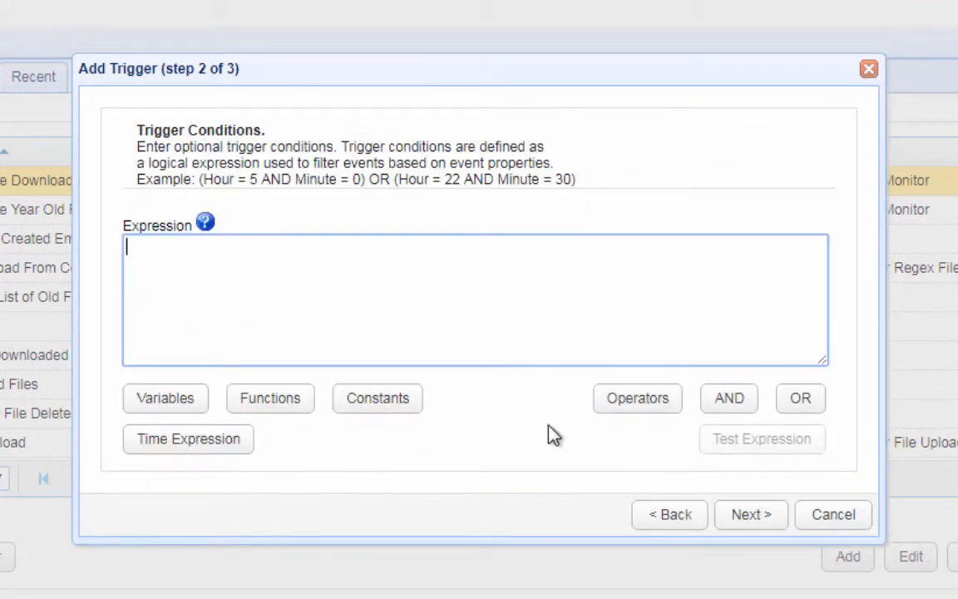
Enter the condition MonitorName = "Download List Monitor" AND Name = "filesdownloaded-moved.txt".
click(191, 414)
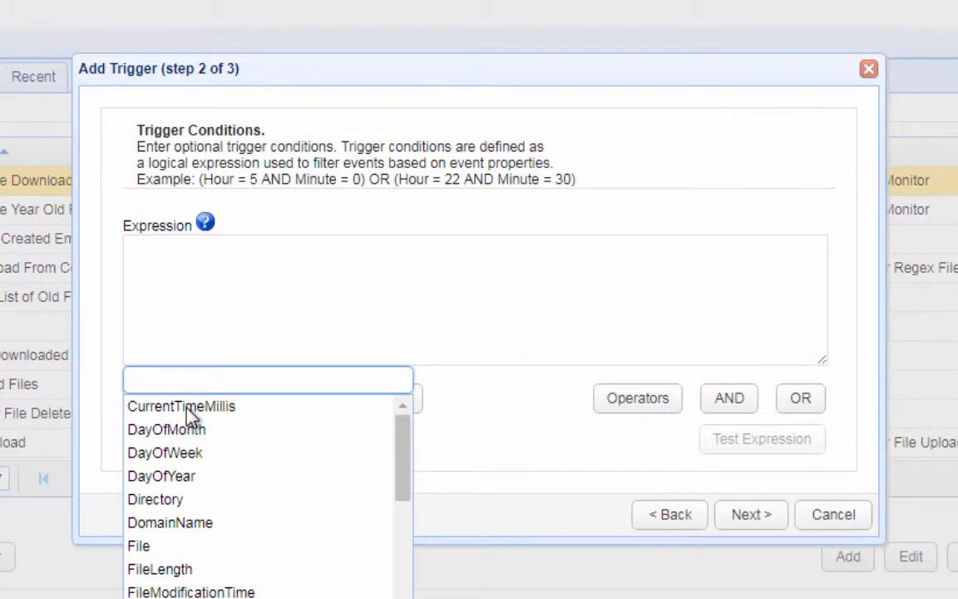
text(moni)
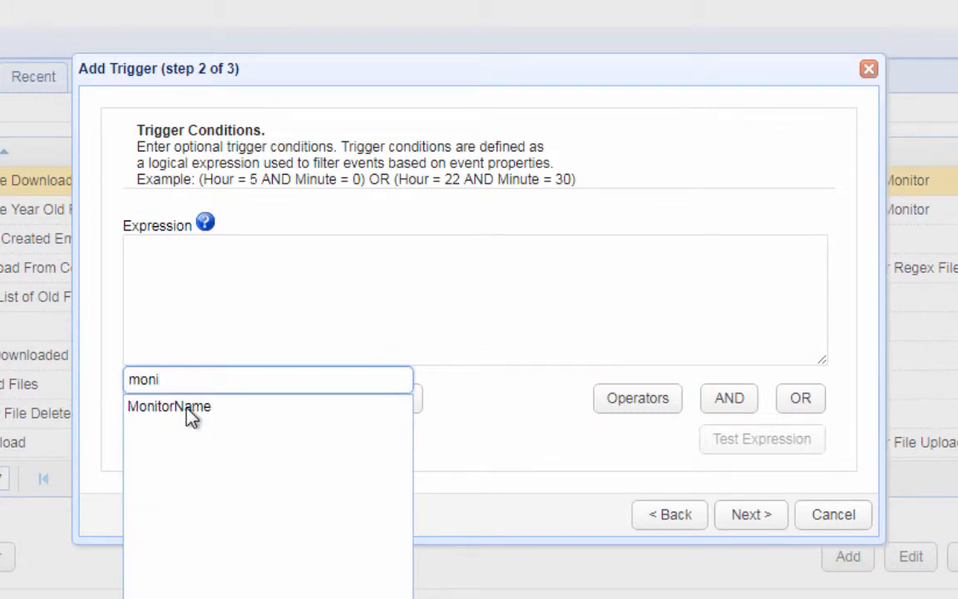
click(181, 409)
text(= "Downl)
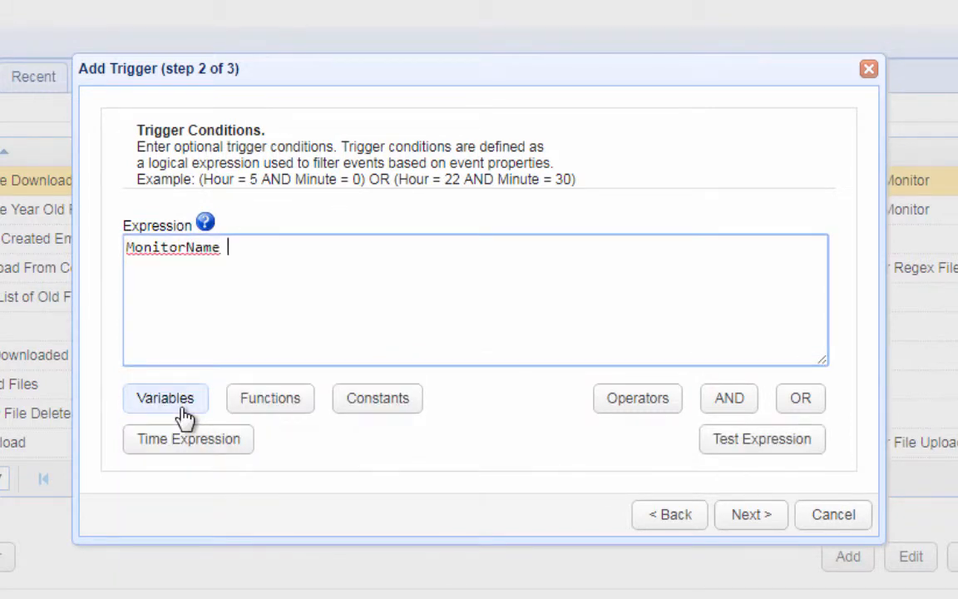
text(oad List Monitor")
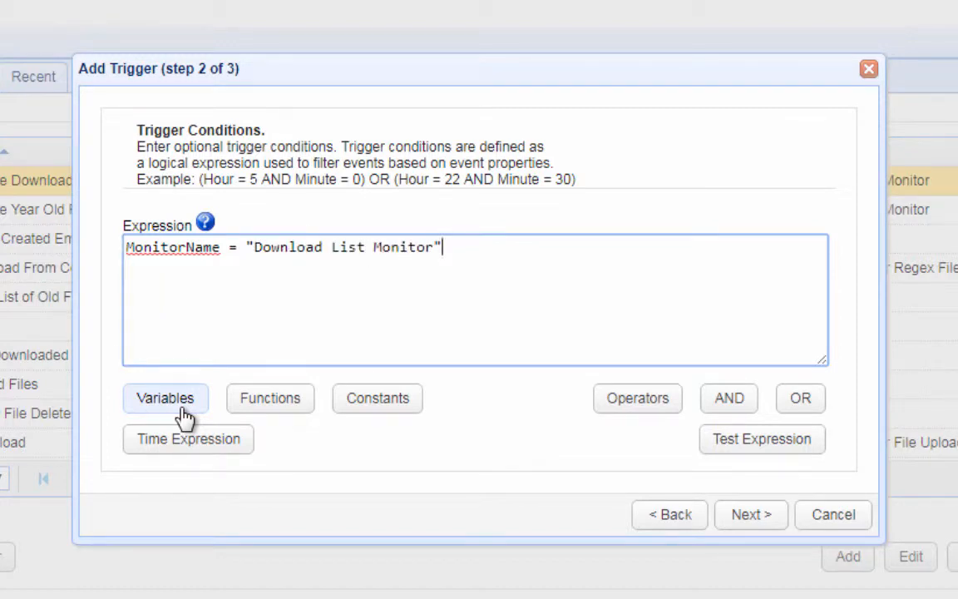
text(AND)
click(182, 416)
text(na)
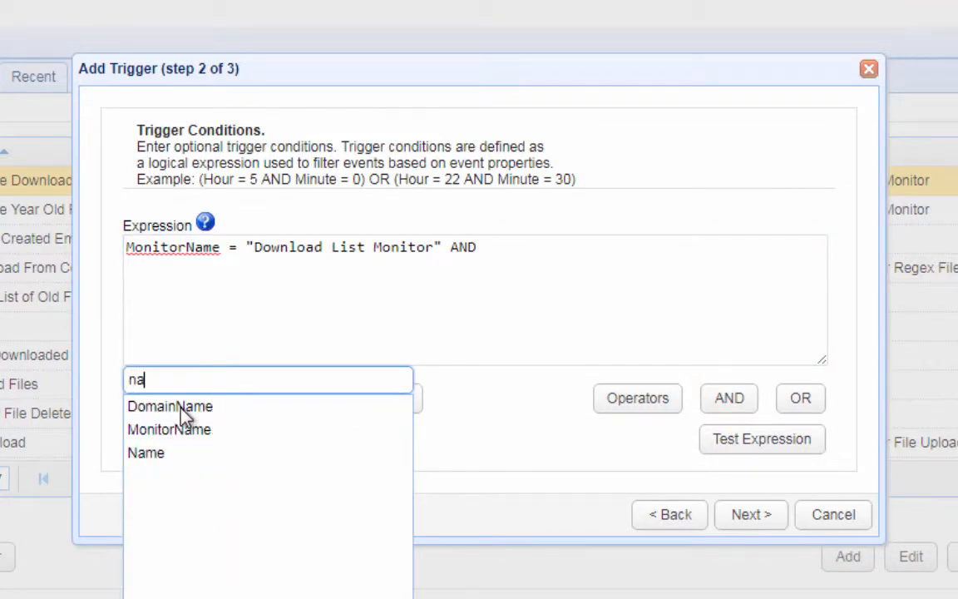
click(145, 454)
text(= "filesd)
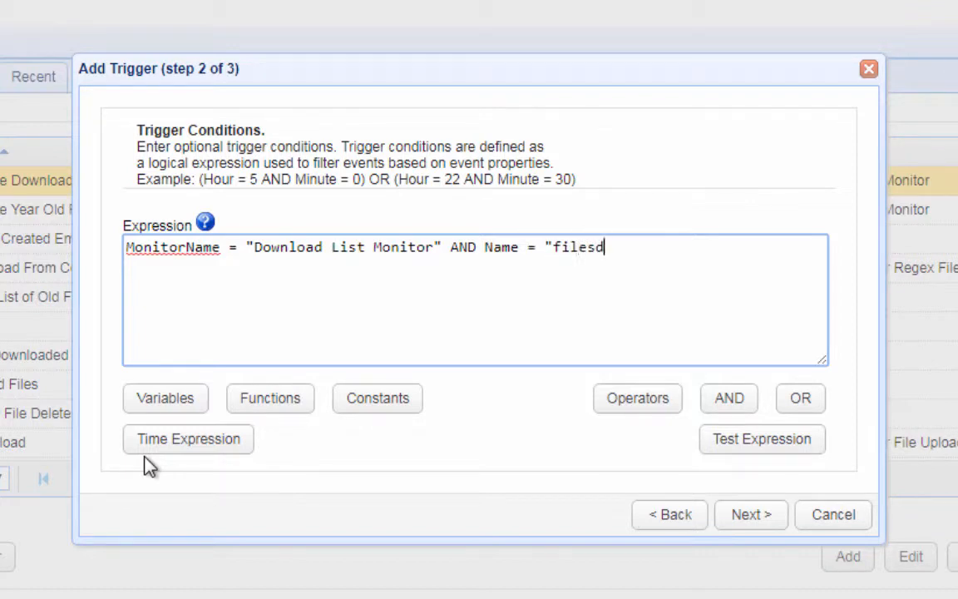
text(ownloaded-moved.txt")
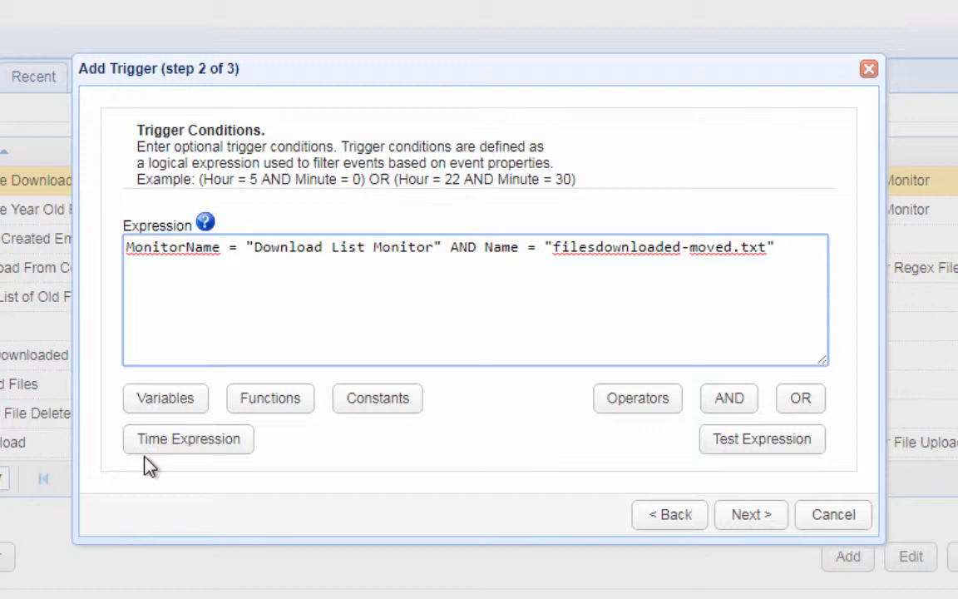
Add a Send Email action to the trigger.
click(748, 515)
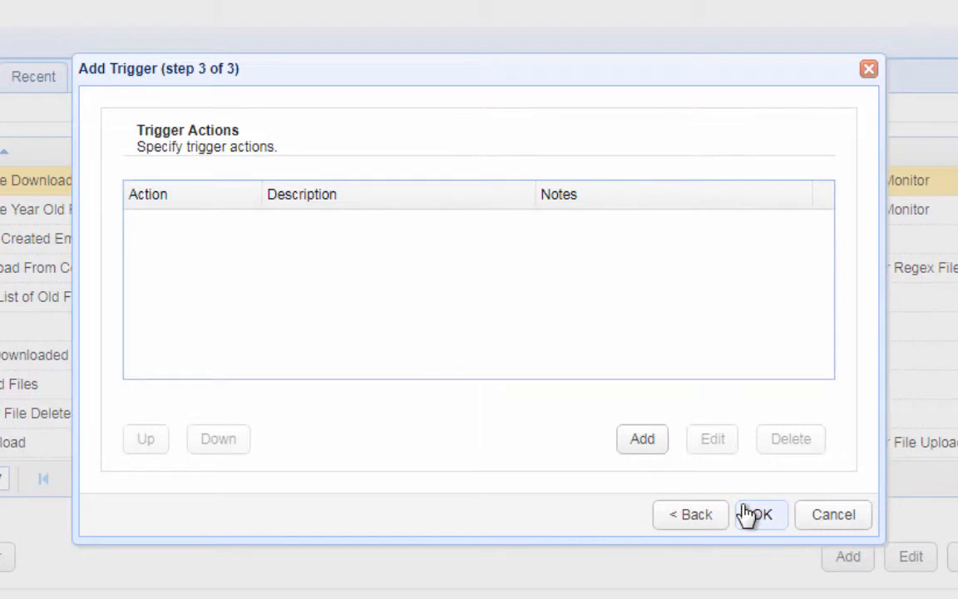
click(655, 453)
text(send)
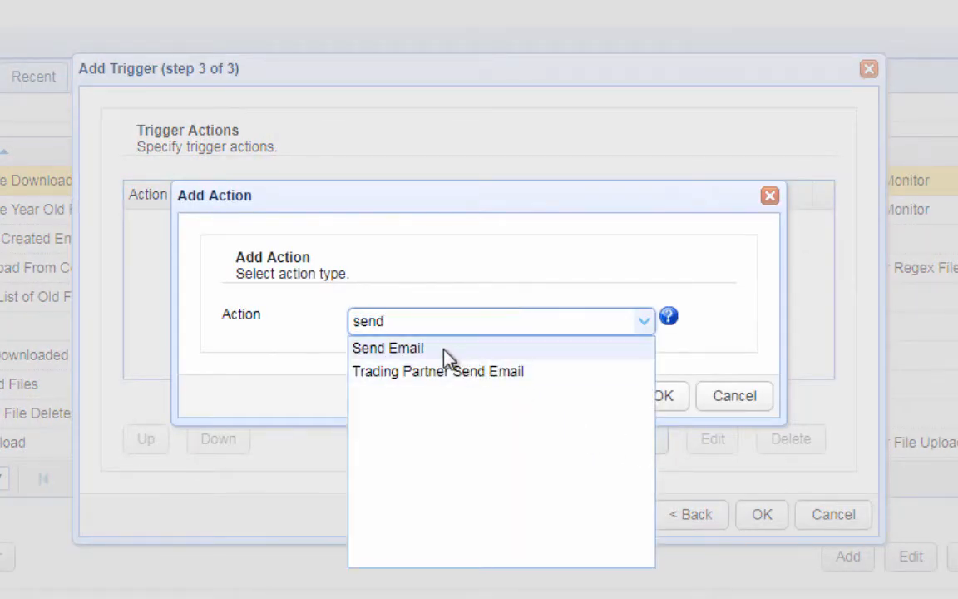
click(445, 350)
click(665, 397)
Set the mail server to smtp.jscapeemail.com on port 465 with SSL.
click(490, 150)
text(smtp.jscapeemail.com)
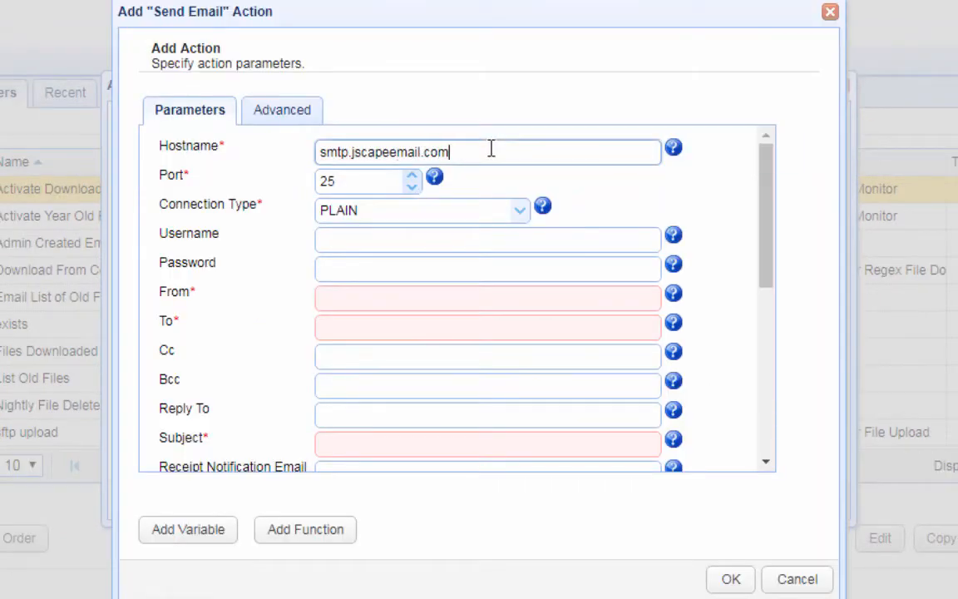
double_click(380, 180)
text(465)
click(518, 210)
click(447, 256)
Fill in the SMTP username, password, sender address and recipient address.
click(447, 240)
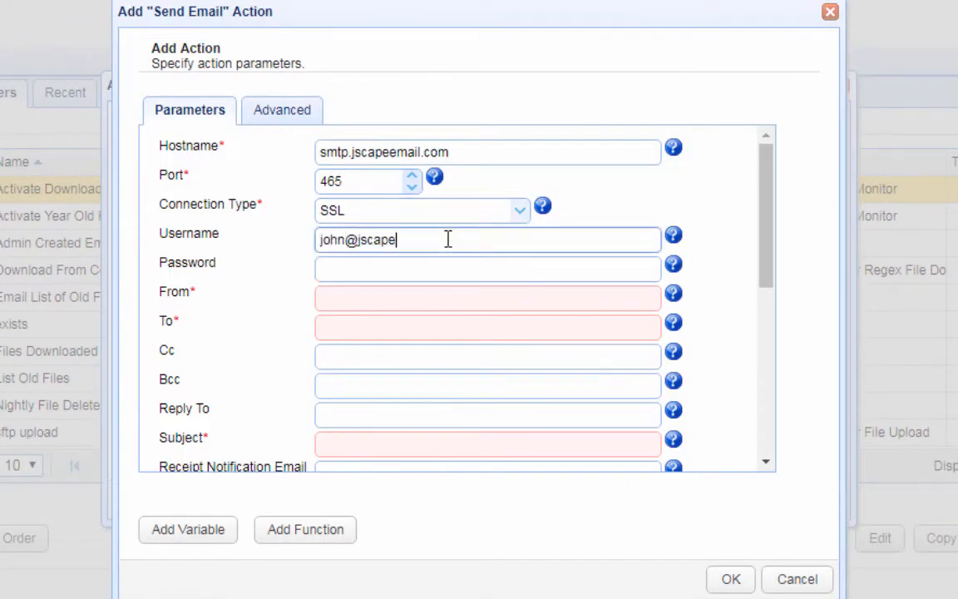
key(Tab)
text(•••••••••••)
key(Tab)
key(Tab)
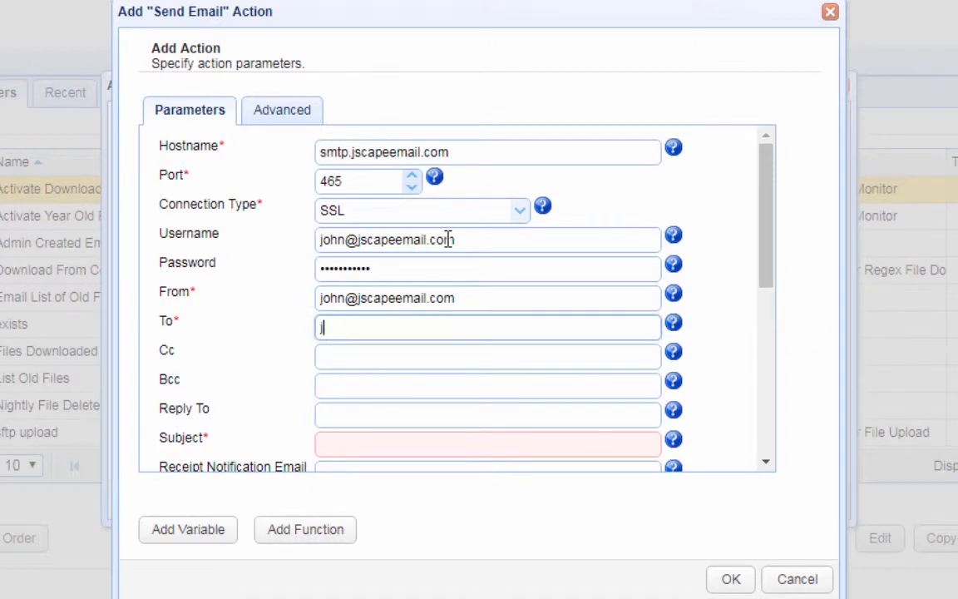
Give the email subject 'List of Downloaded Files' and a body describing yesterday's downloaded files.
click(428, 447)
text(List of Downloaded Files)
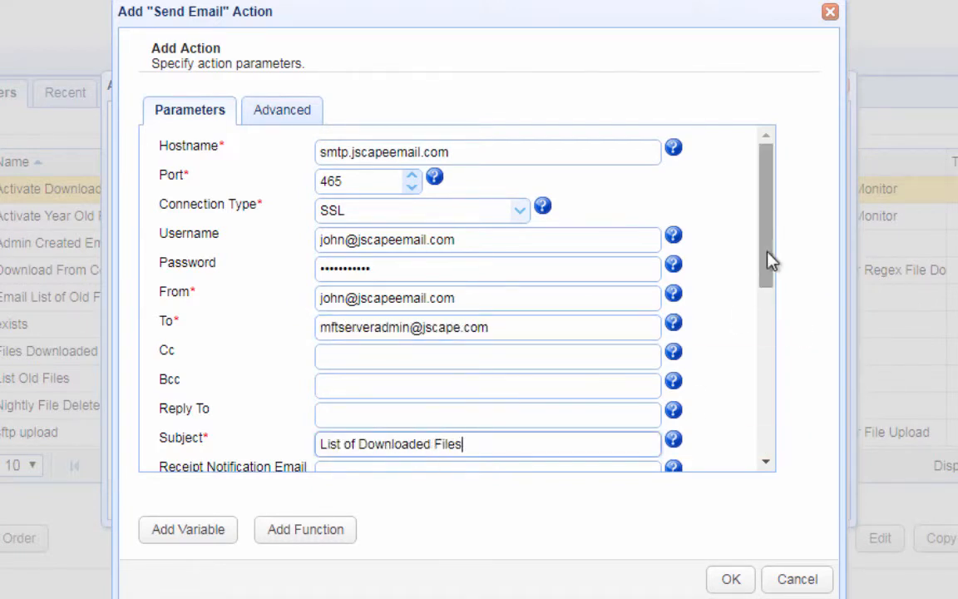
drag(766, 258, 772, 376)
click(521, 286)
text(Attached herewith is the list of files that were downl)
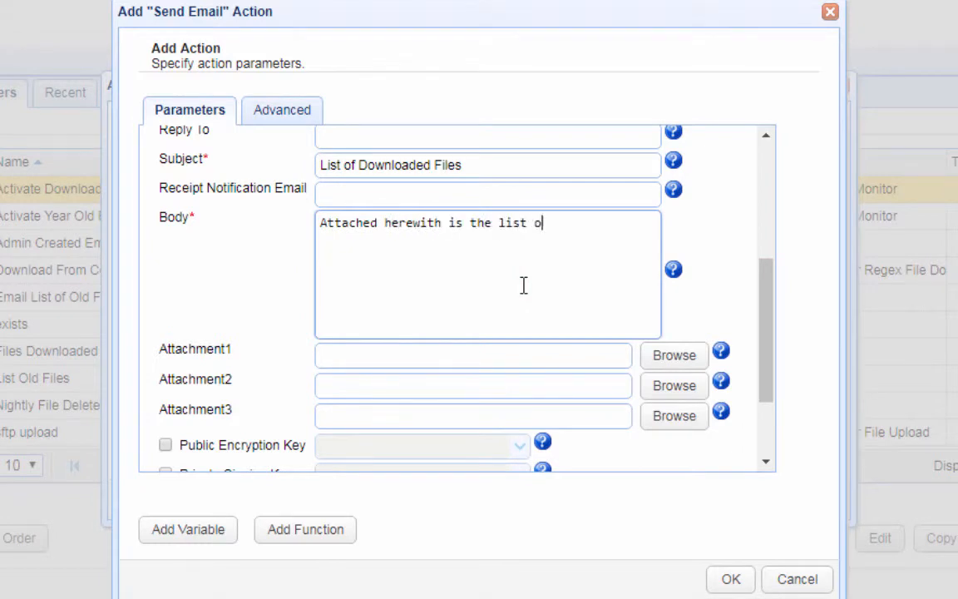
text(sterday.)
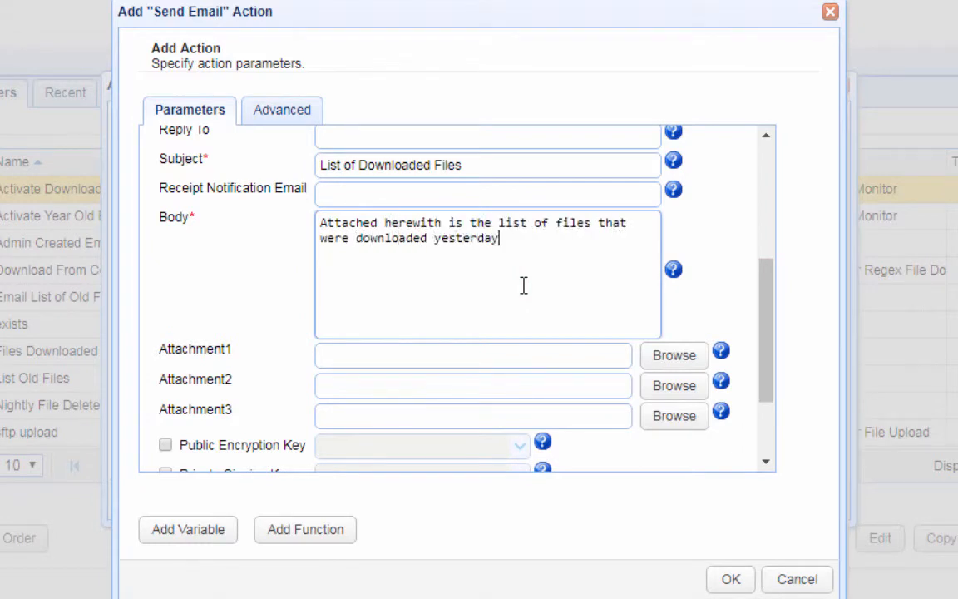
Attach filesdownloaded-moved.txt from F:\reports and save the Email Download List trigger.
click(674, 356)
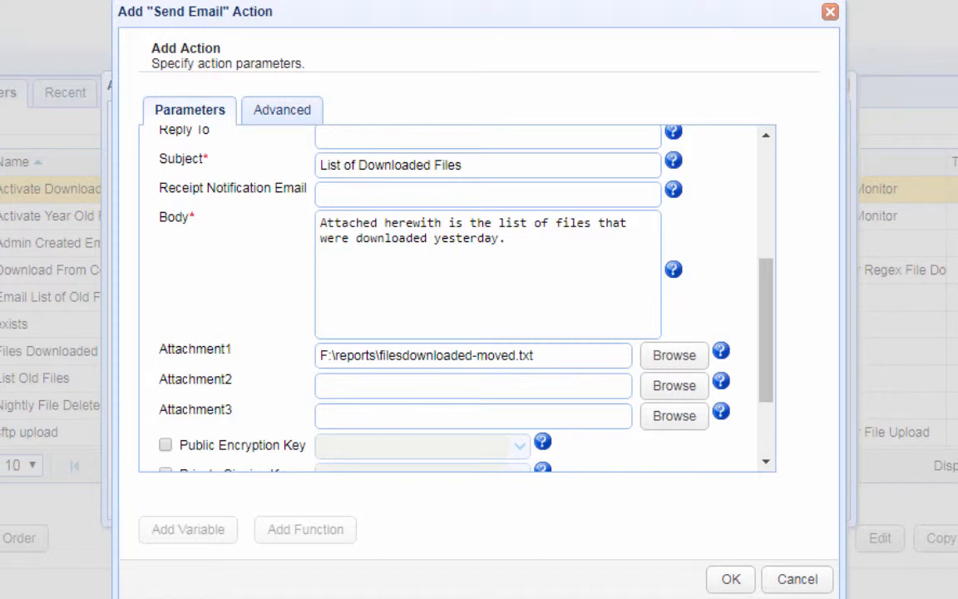
click(730, 579)
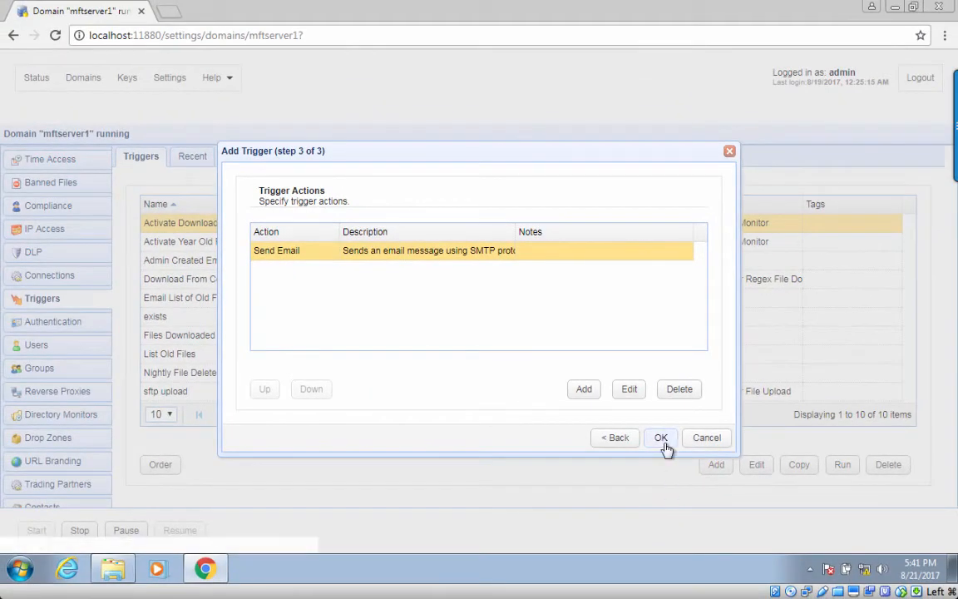
click(740, 497)
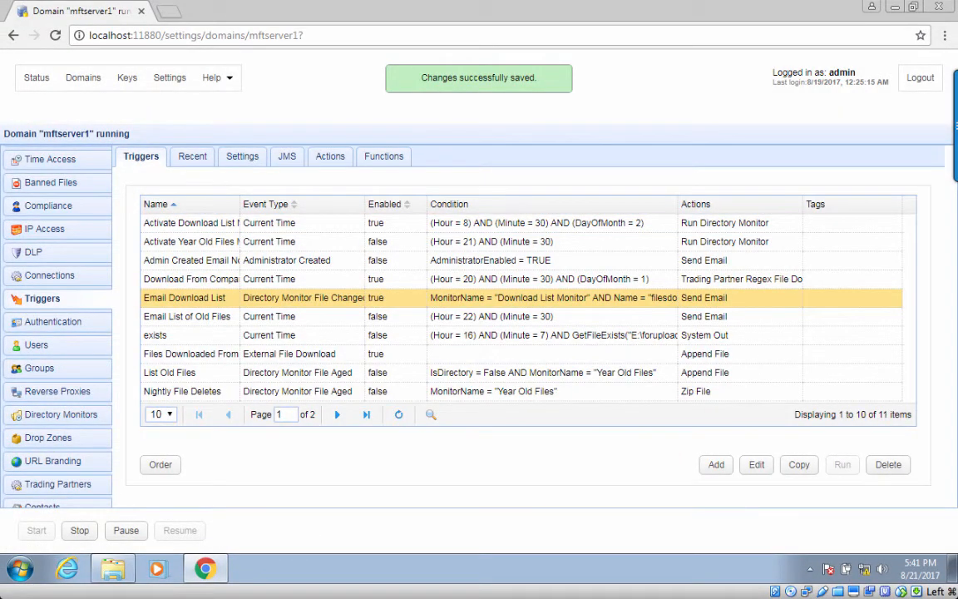